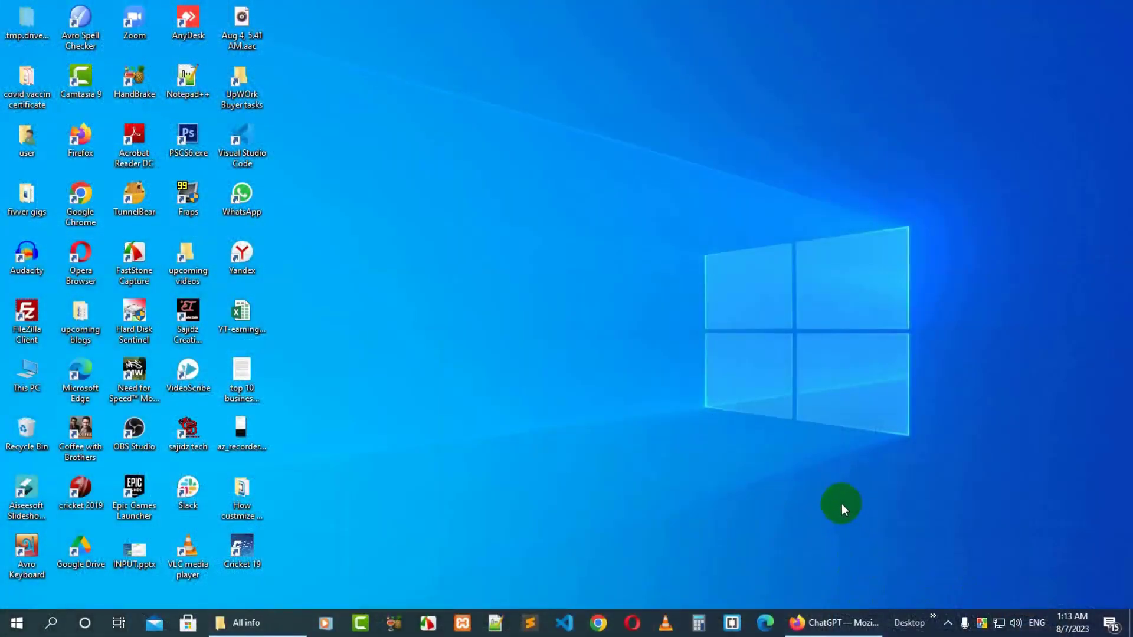
# Ask ChatGPT 'what is NFT?', get the answer saved as a chat, then start a fresh chat
pyautogui.click(836, 622)
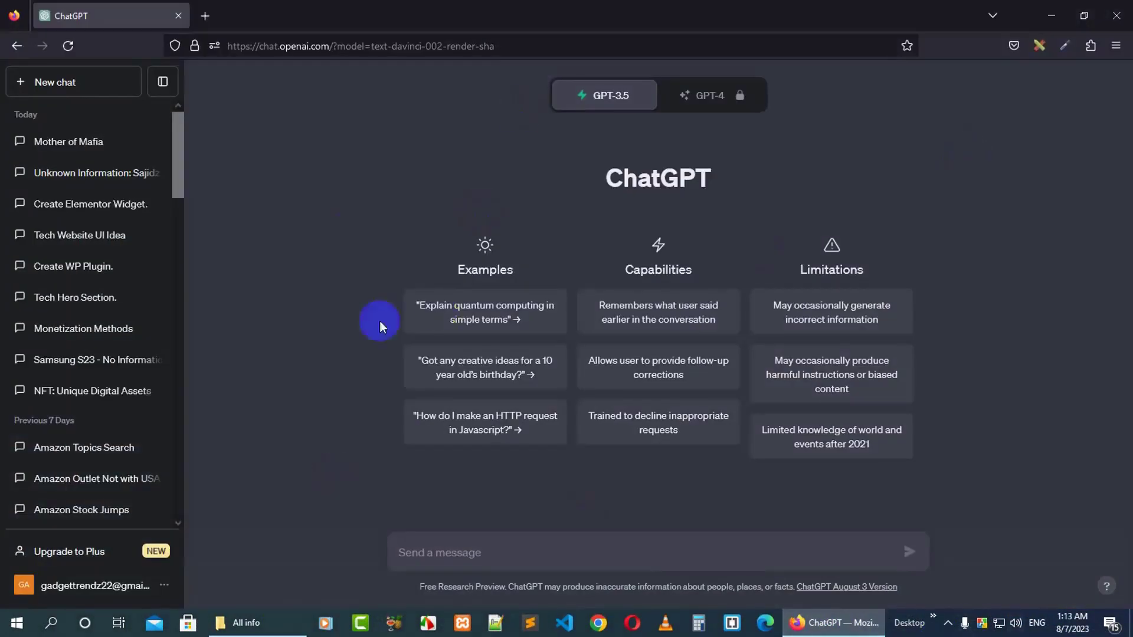
pyautogui.click(459, 553)
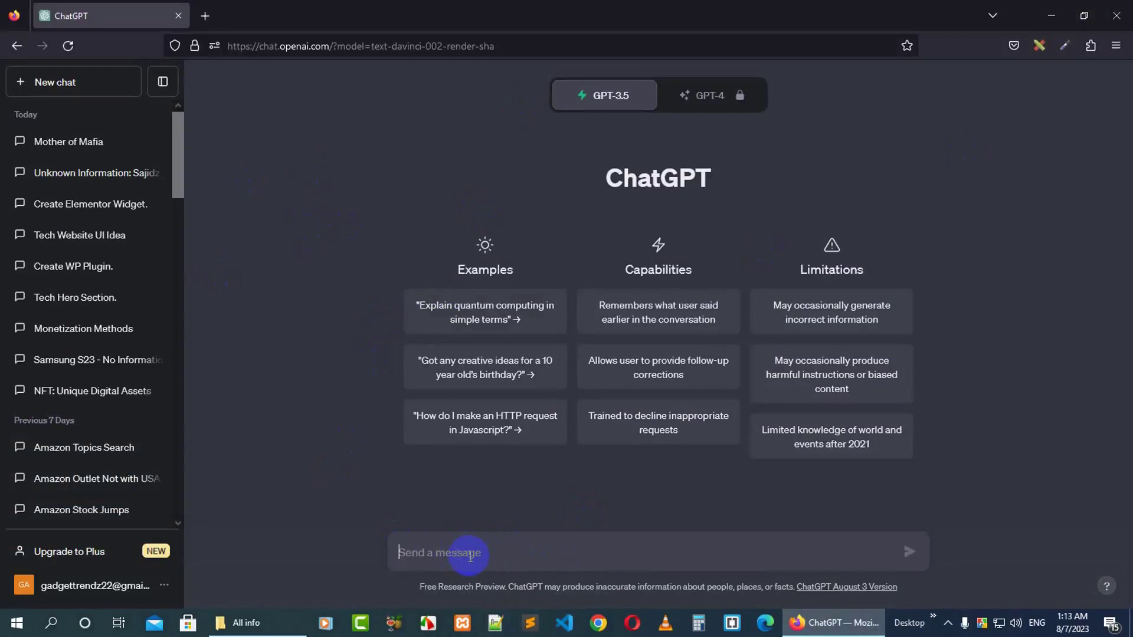
pyautogui.write('w')
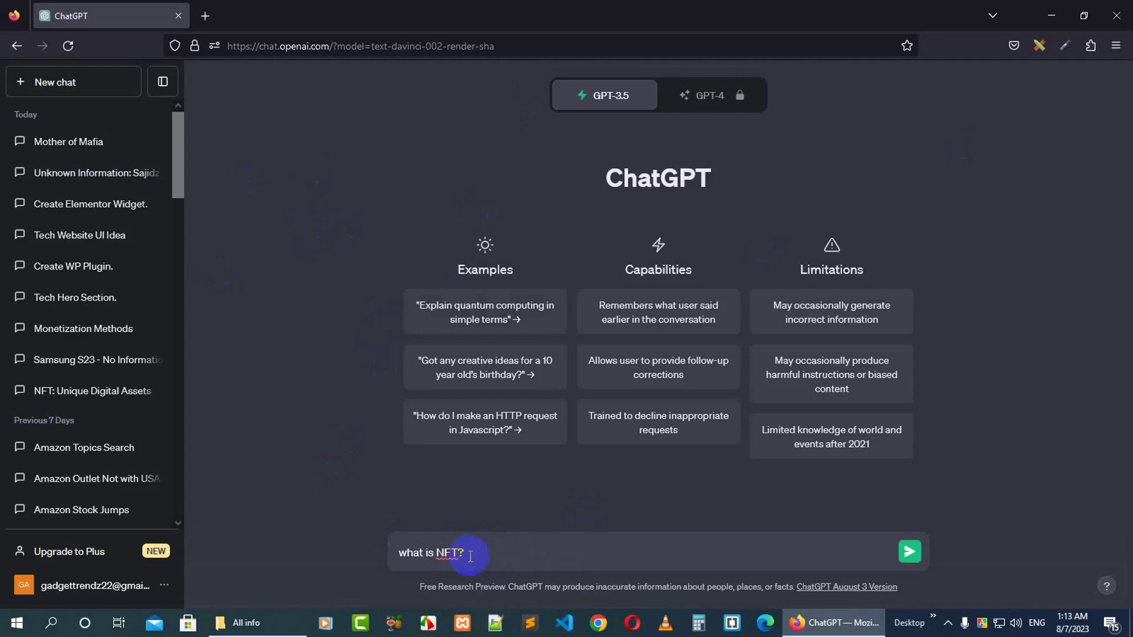
pyautogui.press('Return')
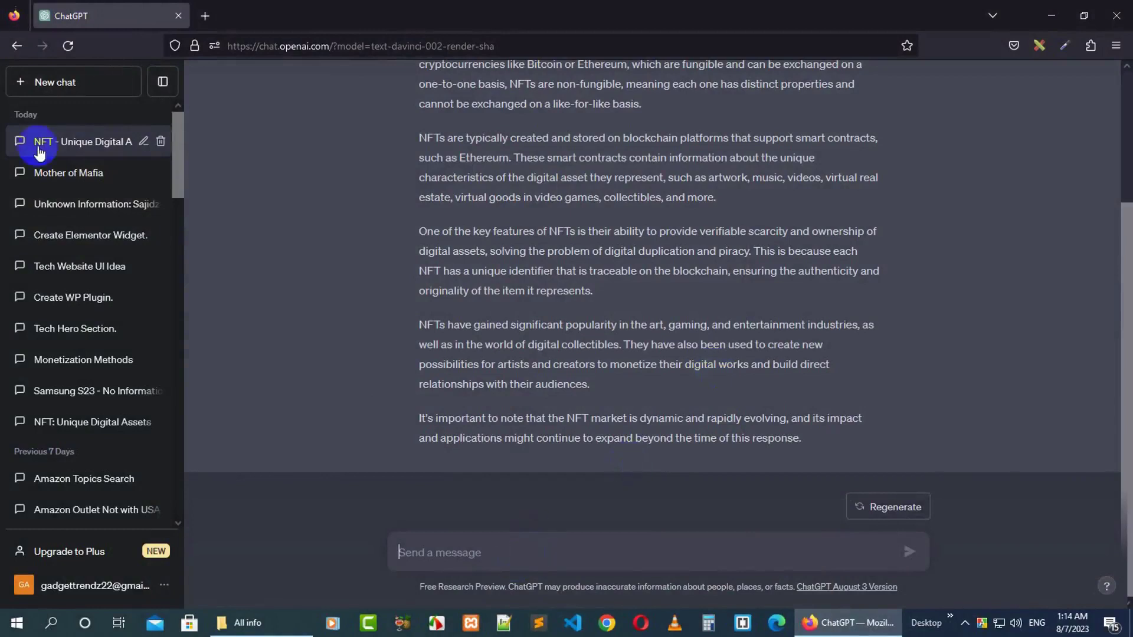
pyautogui.click(55, 81)
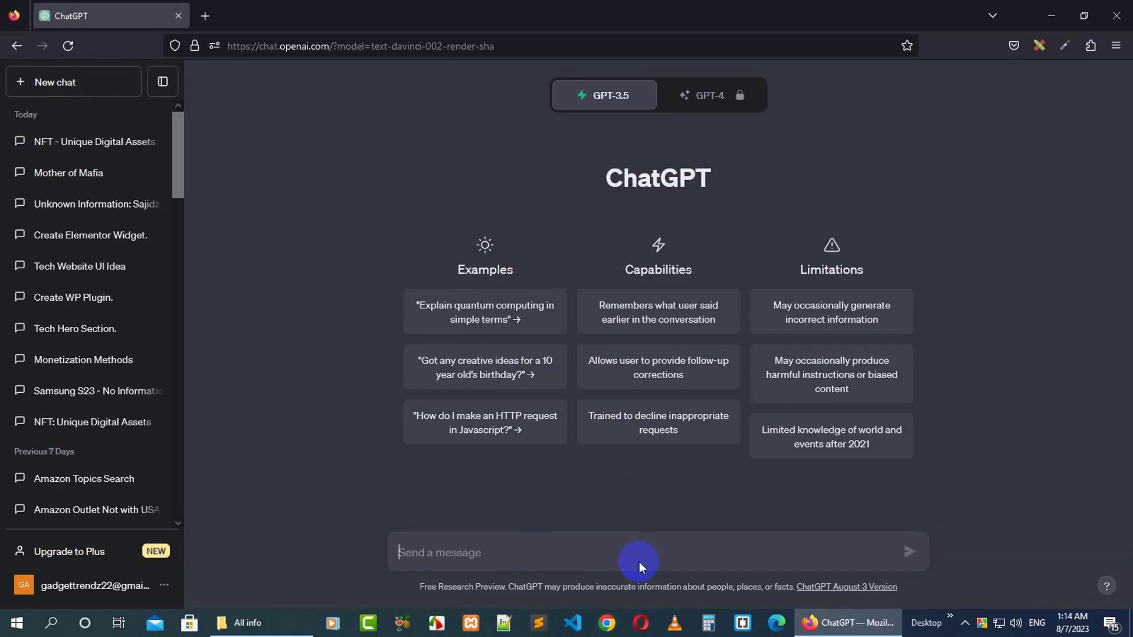
pyautogui.write('can you provide me some topic about technology?')
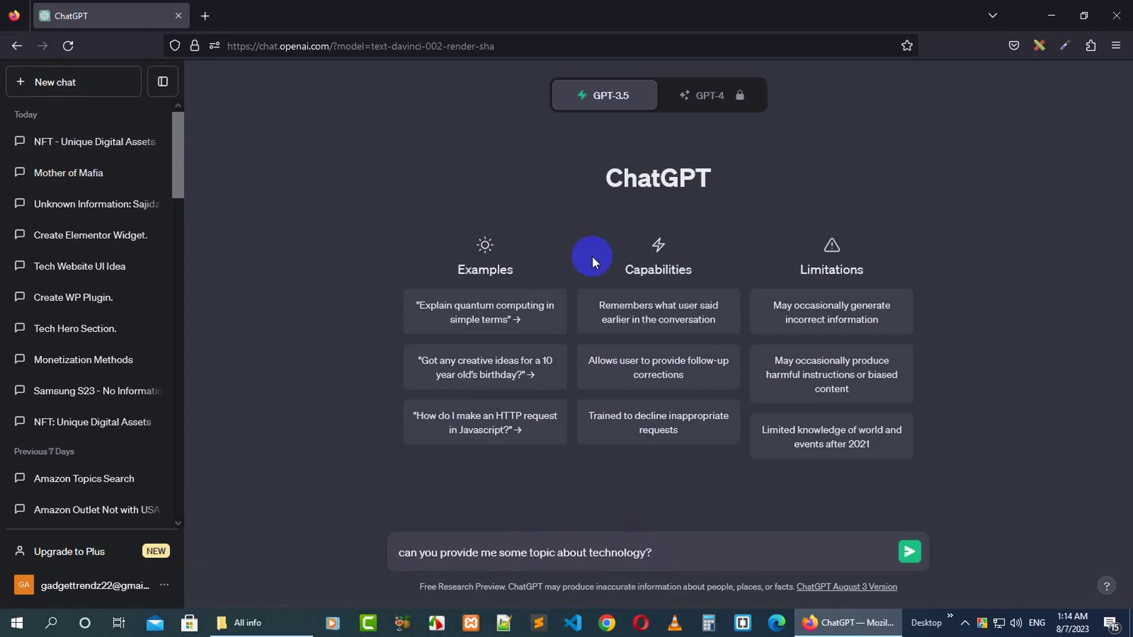
# Send the 'can you provide me some topic about technology?' request to get the topics list
pyautogui.press('Return')
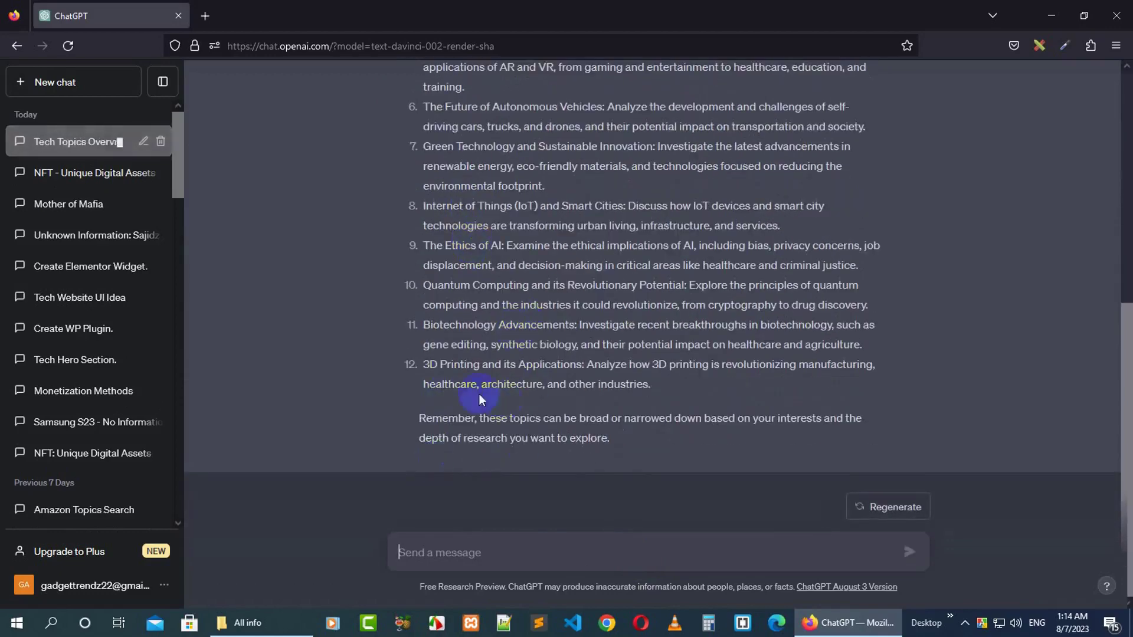
pyautogui.scroll(8, 535, 370)
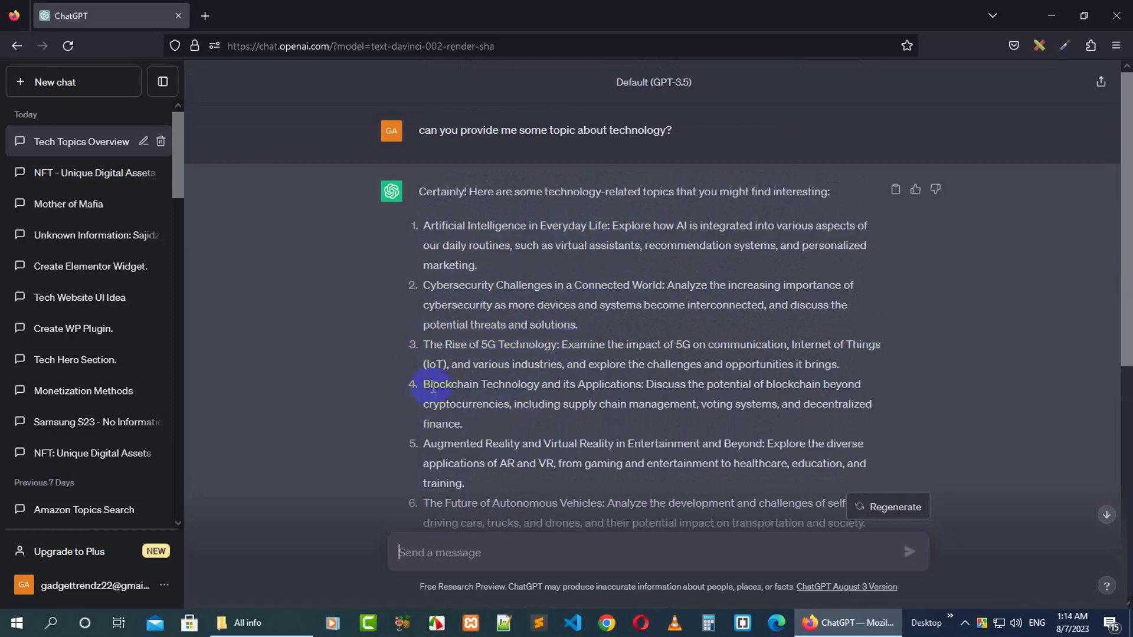
pyautogui.scroll(-2, 608, 225)
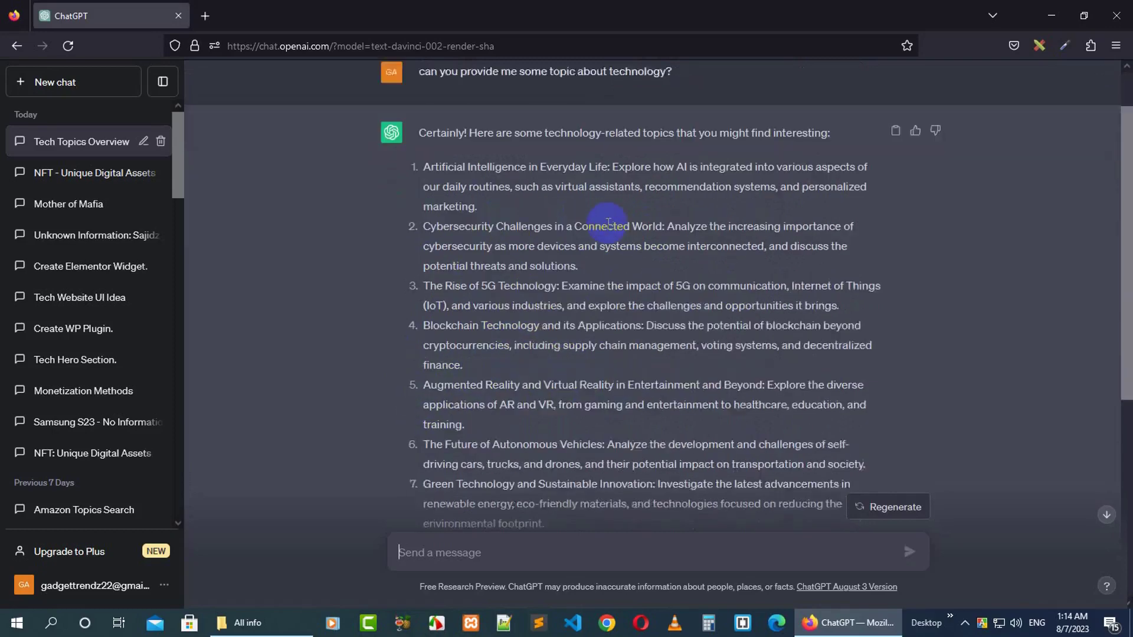
pyautogui.scroll(-2, 602, 327)
pyautogui.scroll(-1, 557, 266)
pyautogui.scroll(-1, 555, 258)
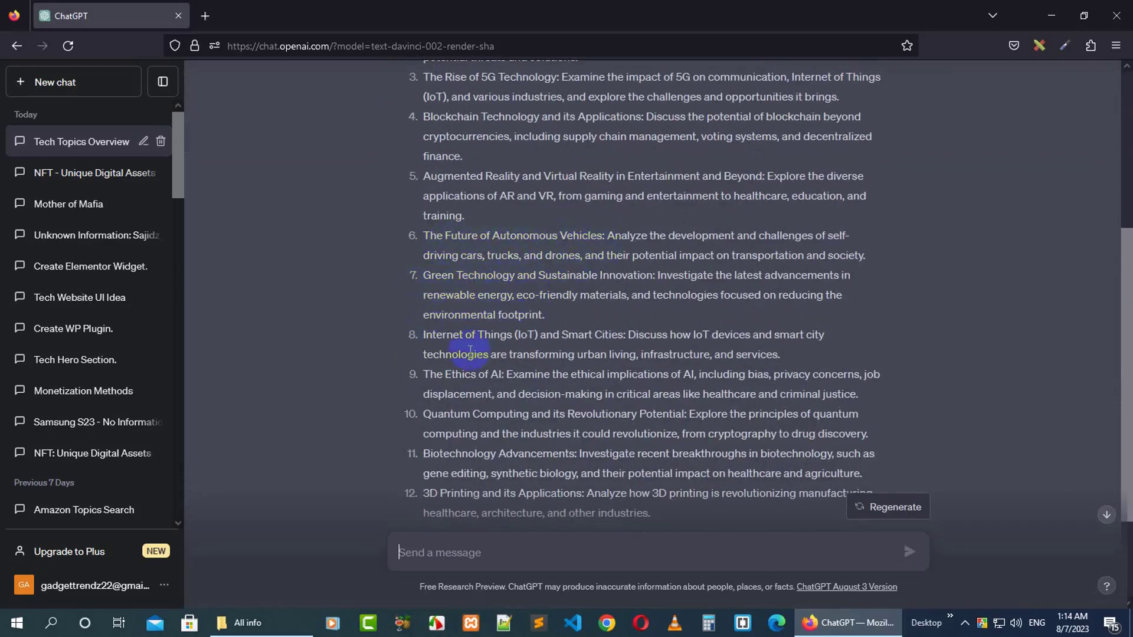
pyautogui.scroll(-2, 467, 338)
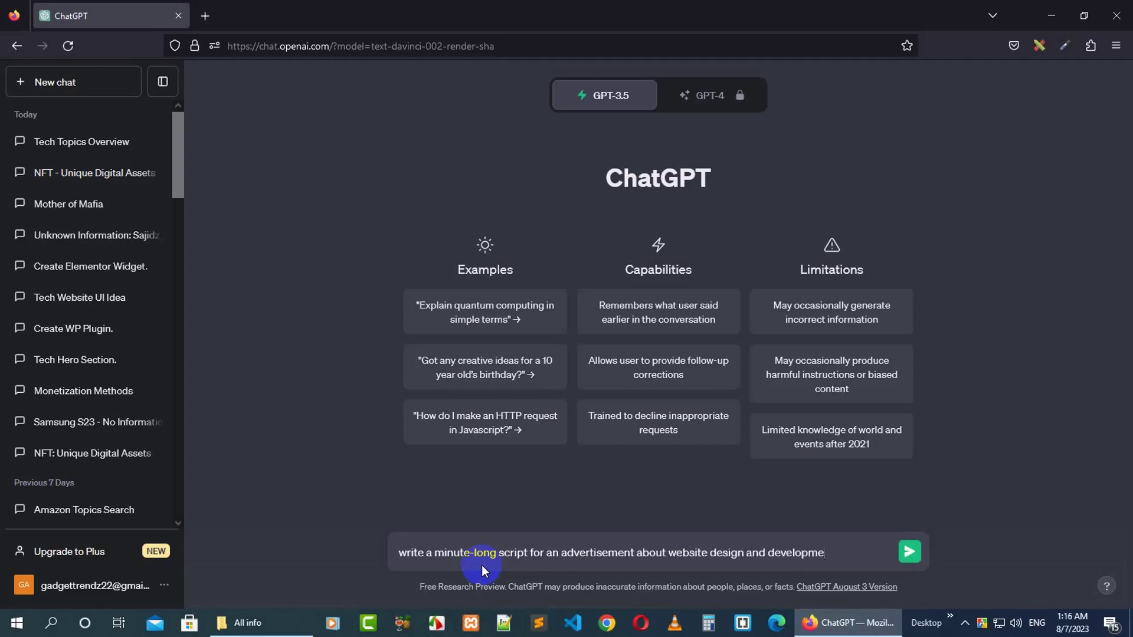
# Send the minute-long website design ad script request, then start a fresh chat
pyautogui.press('Return')
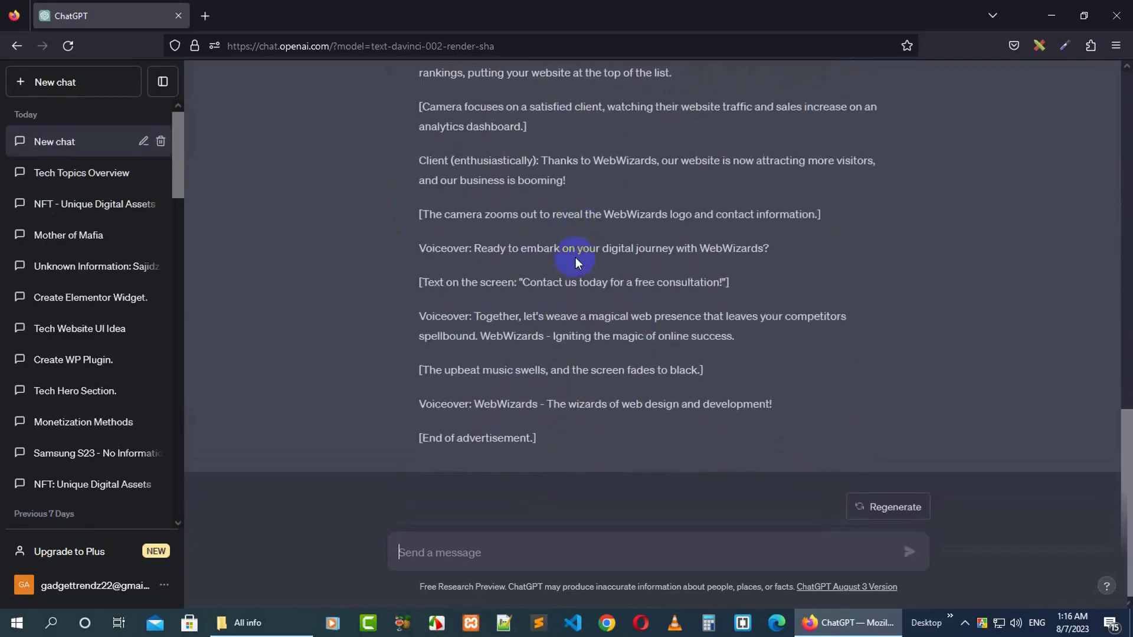
pyautogui.scroll(10, 576, 257)
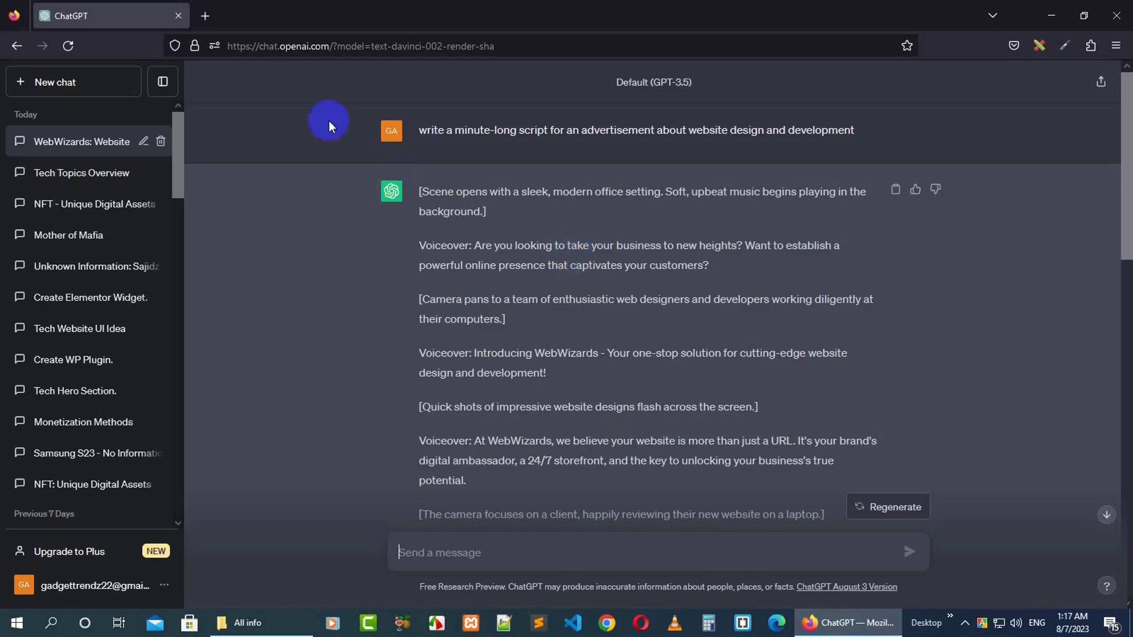
pyautogui.click(55, 82)
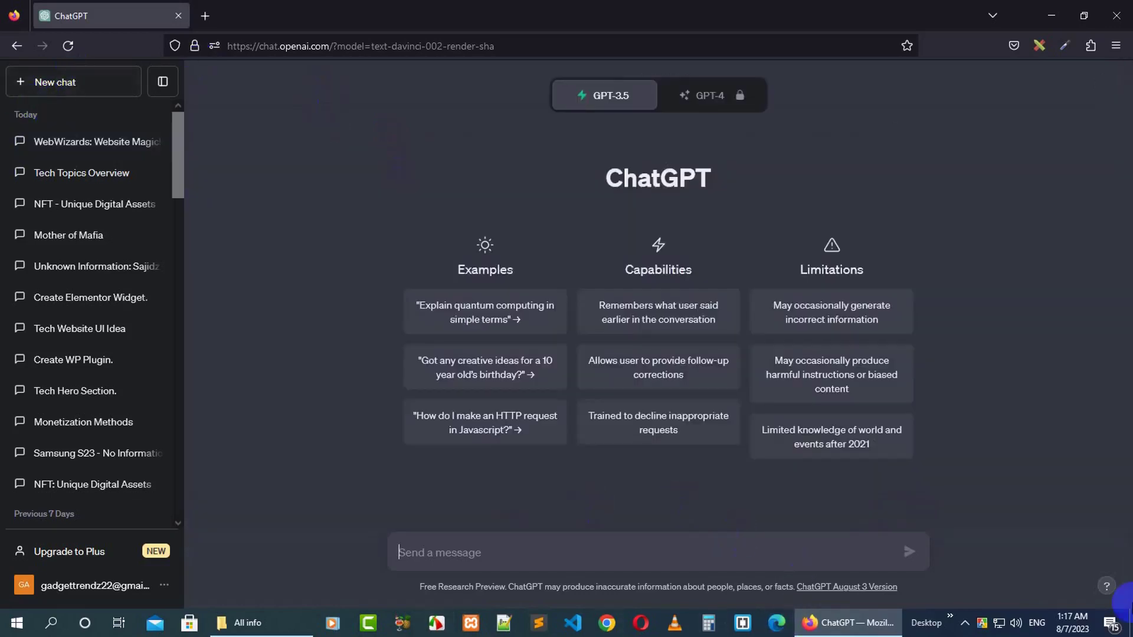
pyautogui.write('s')
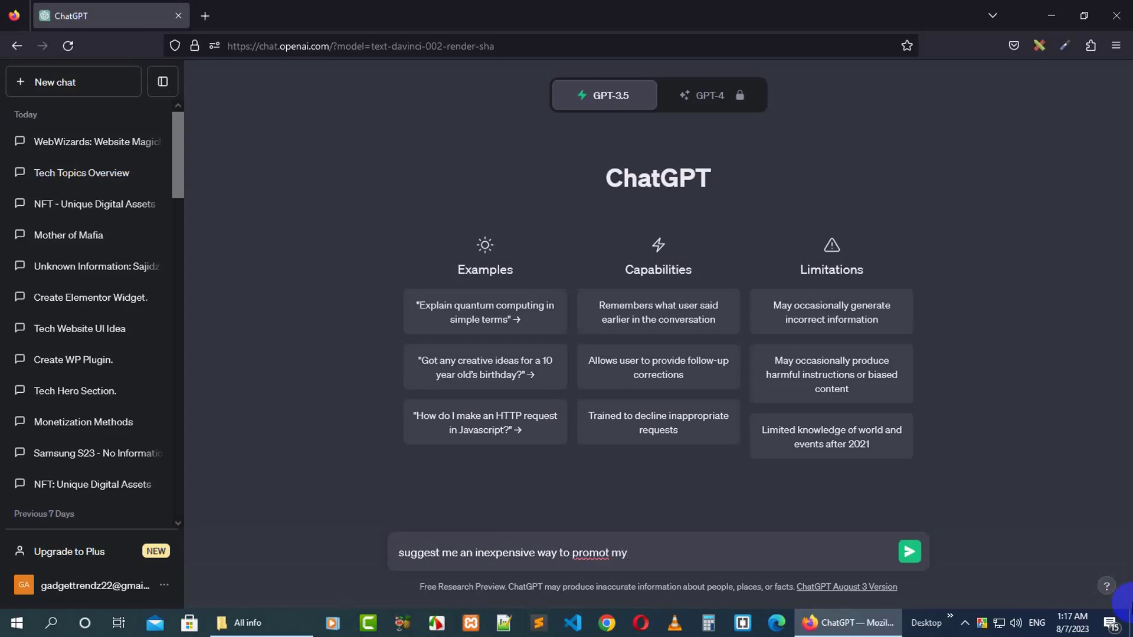
pyautogui.write('ch website')
# Send the 'suggest me an inexpensive way to promote my website' prompt for a ten-point list
pyautogui.press('Return')
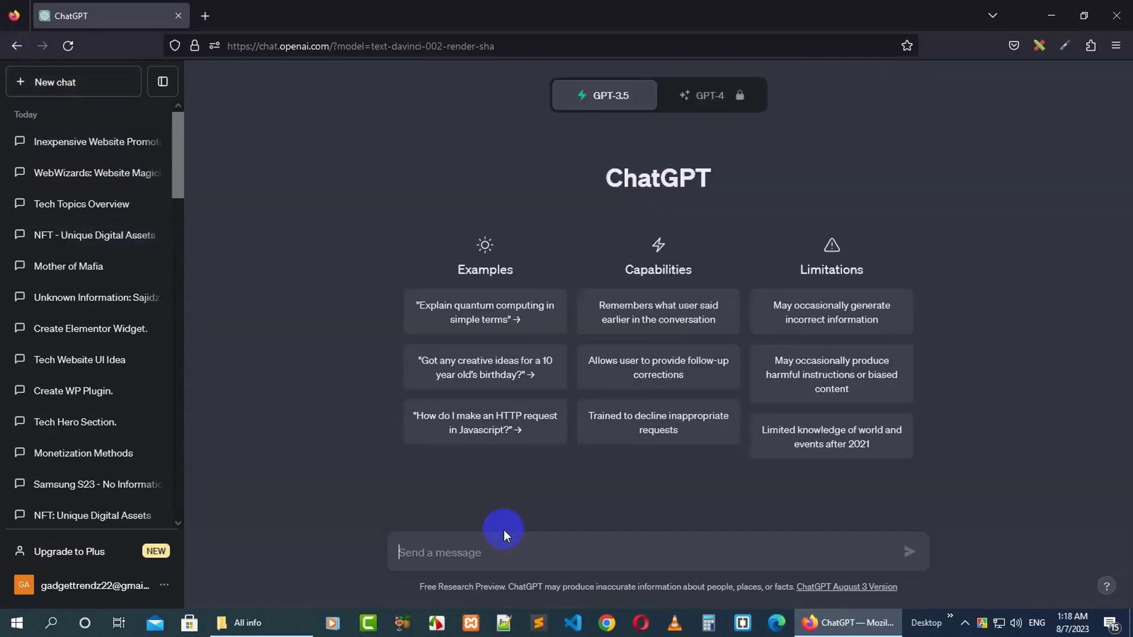
pyautogui.write('wl')
# Send the question on obtaining high-quality backlinks to raise the website's SEO
pyautogui.press('BackSpace')
pyautogui.press('BackSpace')
pyautogui.write('how can I ')
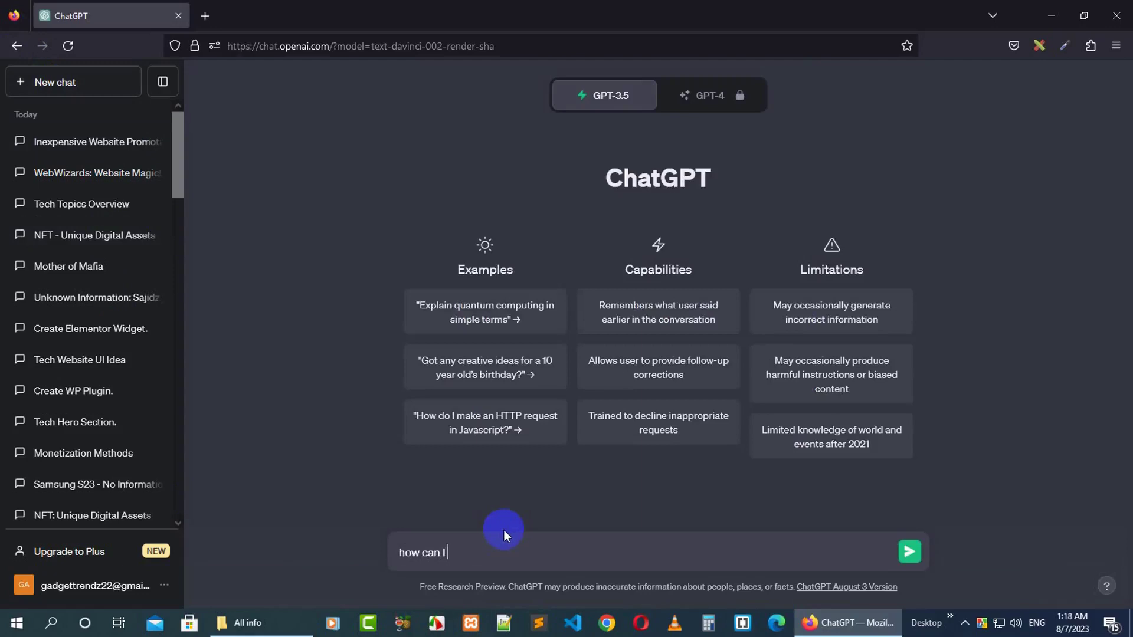
pyautogui.write('obtain high')
pyautogui.write('-quality backlinks')
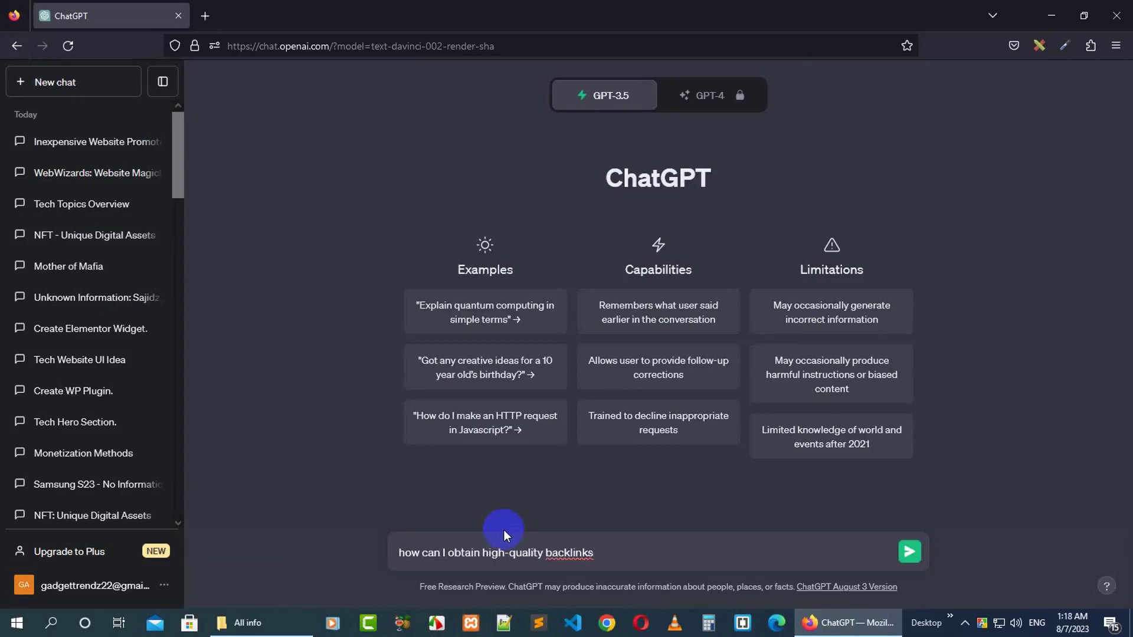
pyautogui.write(' to raise the SE')
pyautogui.write('O of sajidztech')
pyautogui.press('Return')
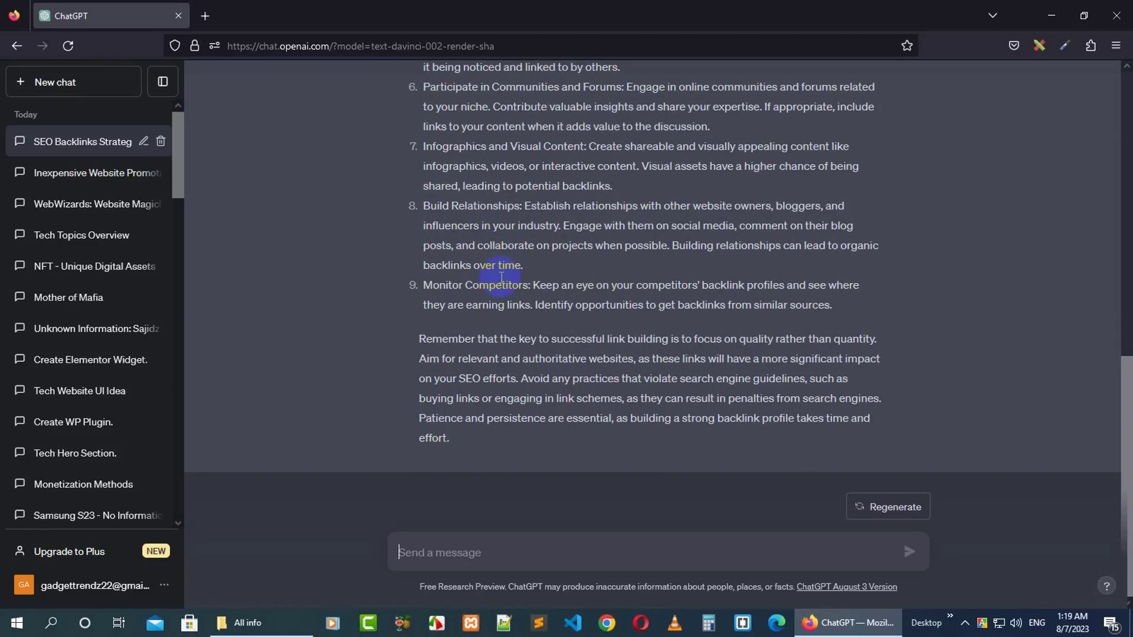
# In a new chat, request five creative Instagram reel ideas to promote the website
pyautogui.hotkey('ctrl', 'shift', 'o')
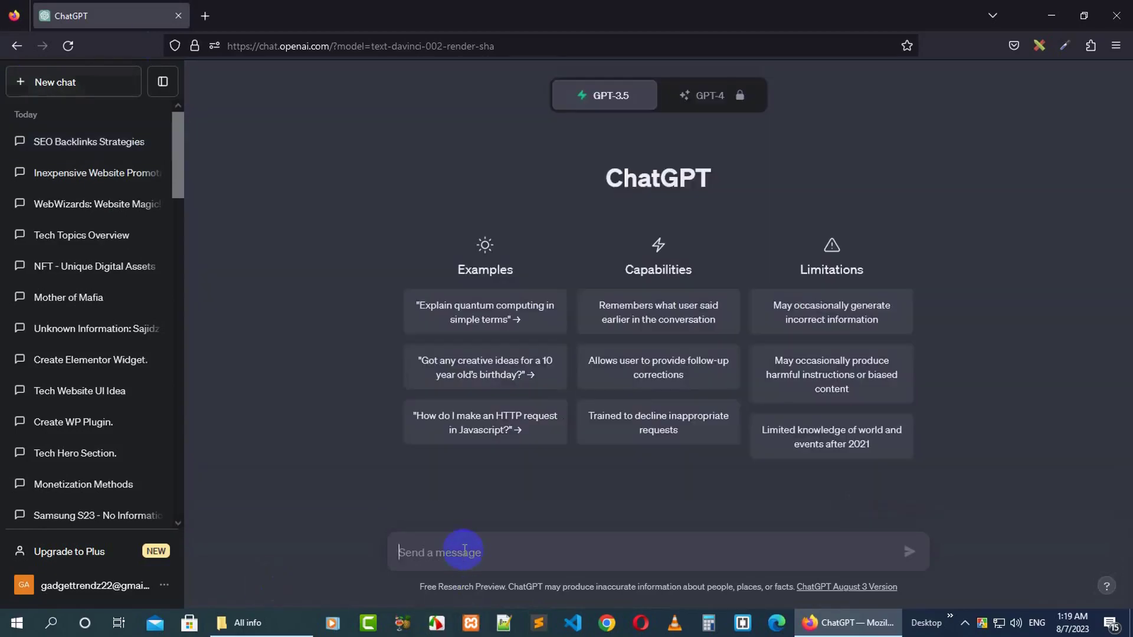
pyautogui.write('generate 5 creative')
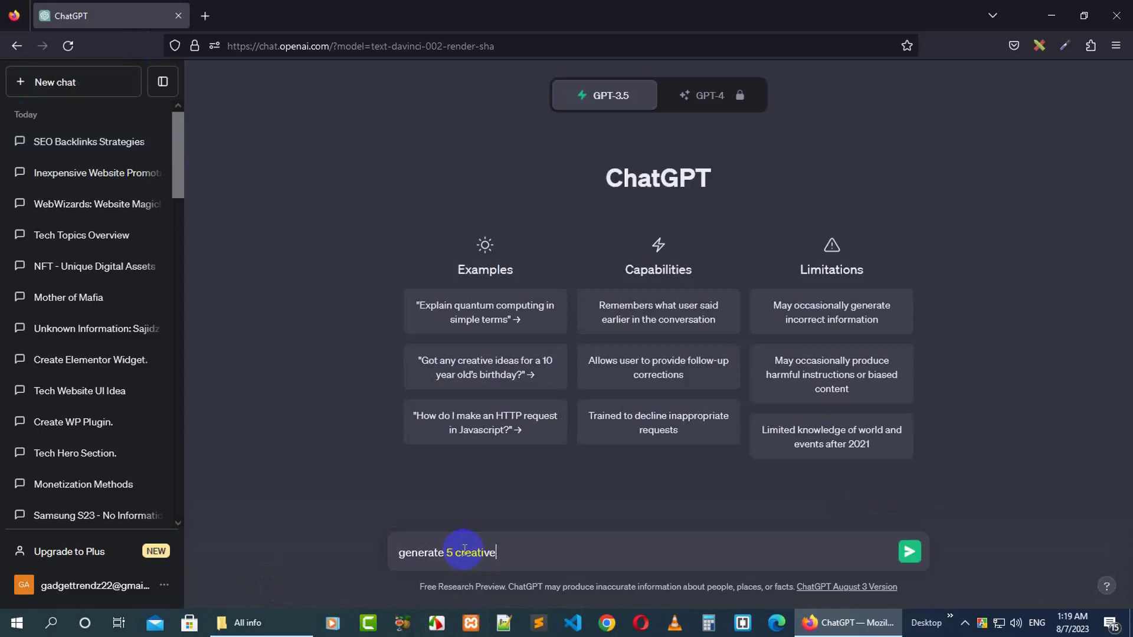
pyautogui.write(' idea t')
pyautogui.write('r instagram')
pyautogui.write(' reel to promot my website')
pyautogui.press('Return')
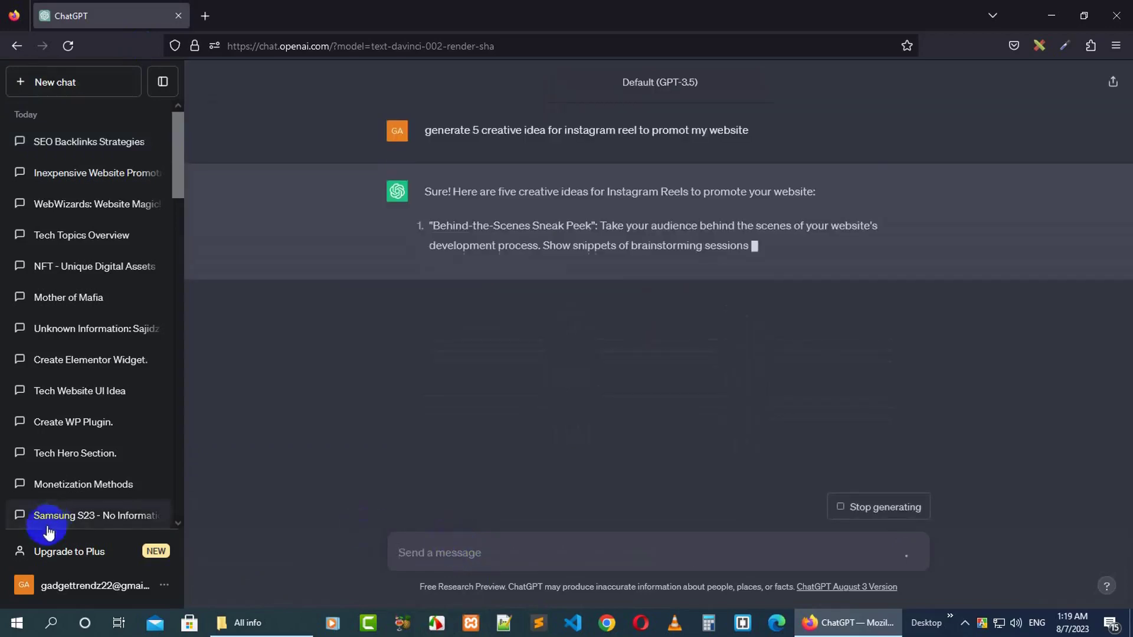